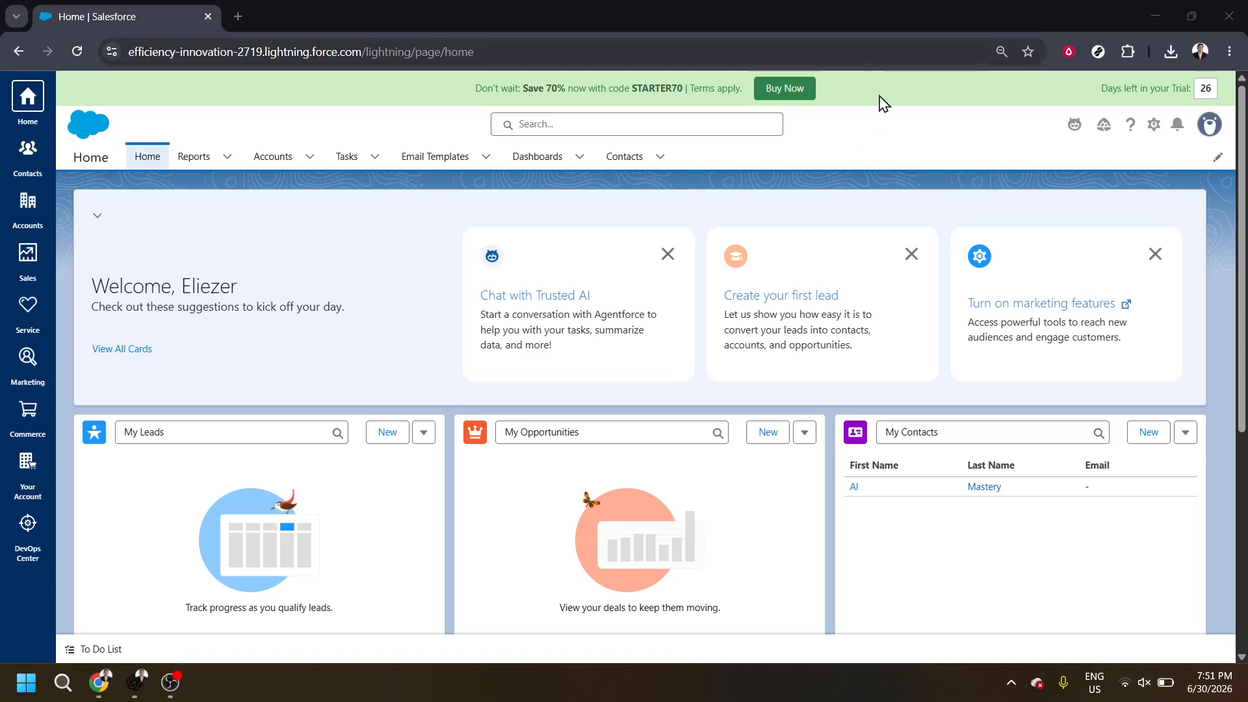
- Start a new email template and name it "Follow-up"
left_click(885, 147)
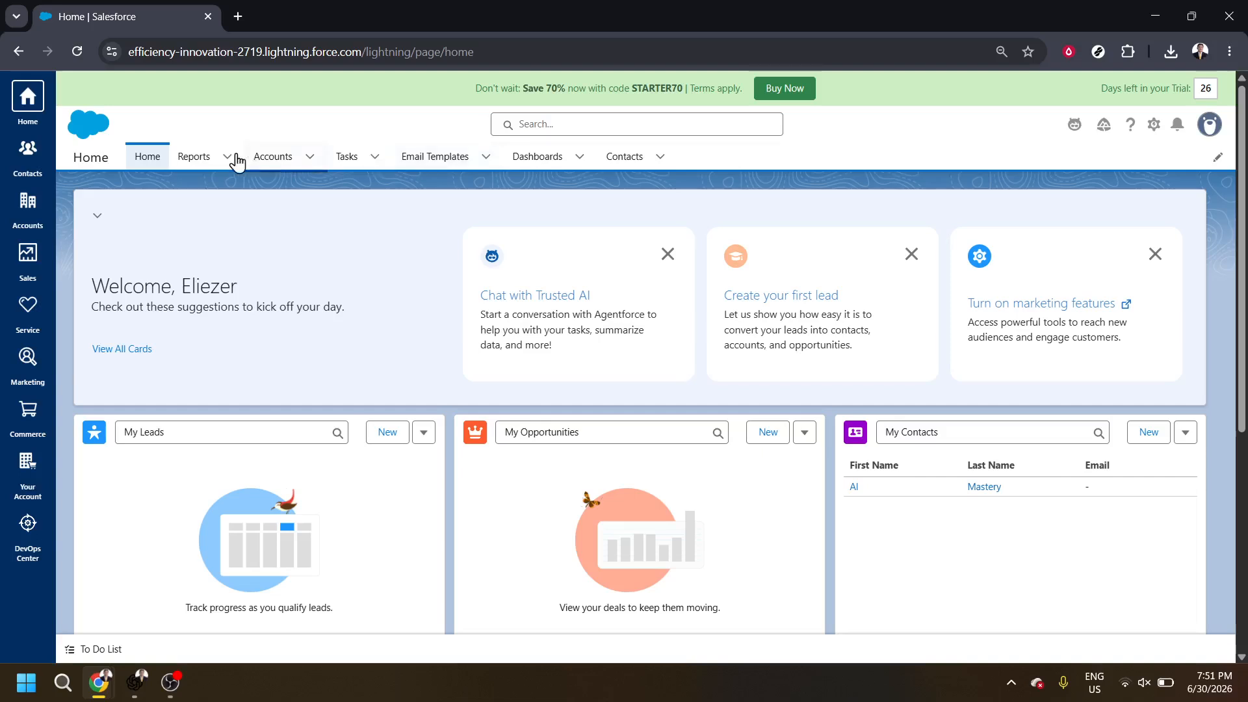
left_click(417, 163)
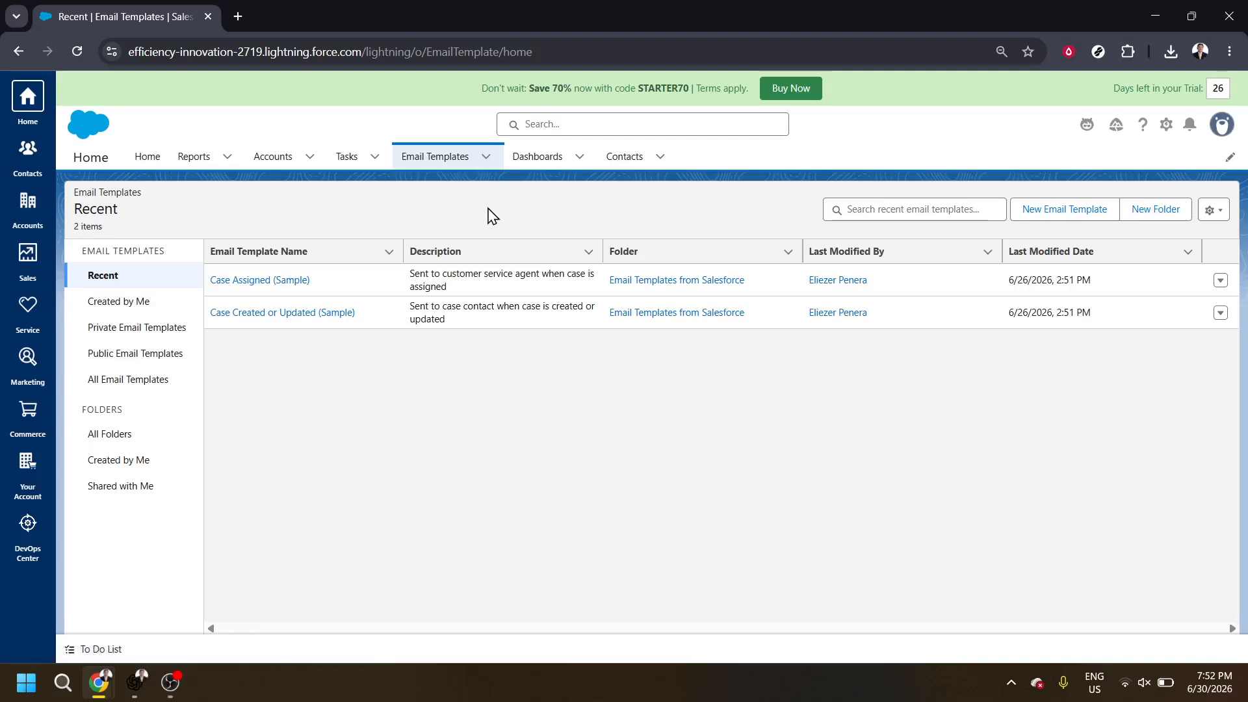
left_click(1047, 222)
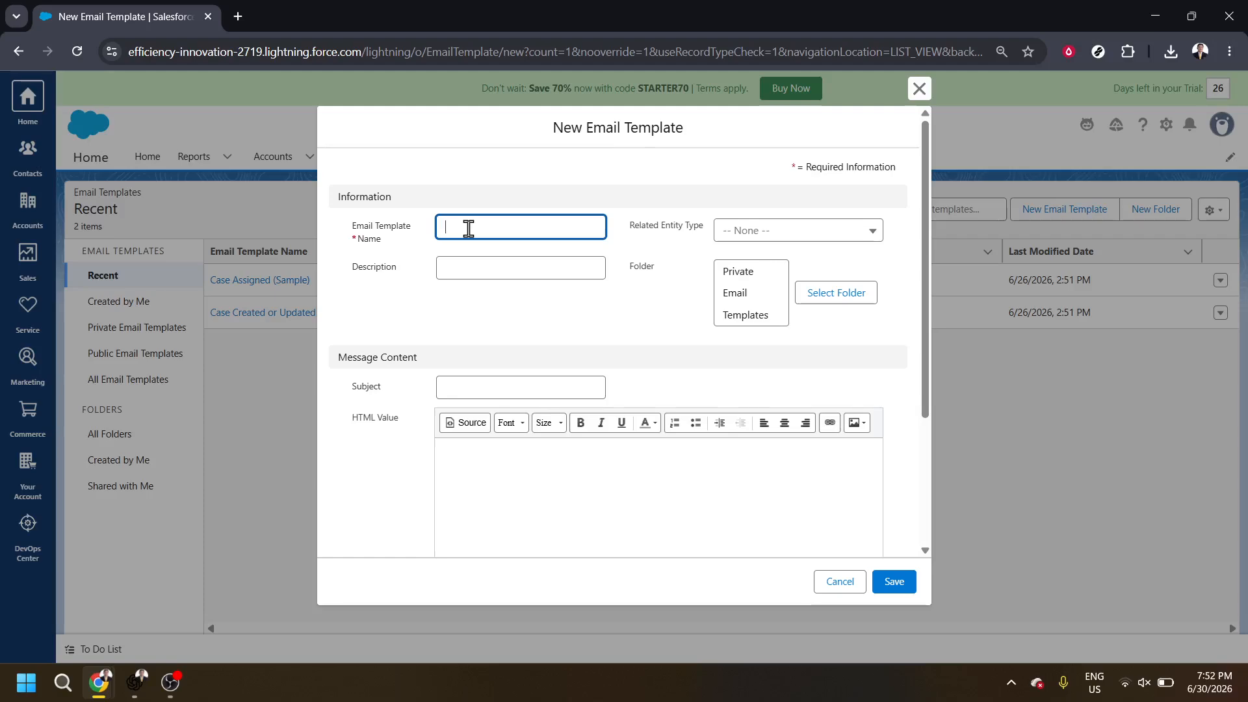
type("Follow-up")
- Enter "Use this for follow ups" as the template's description
left_click(489, 270)
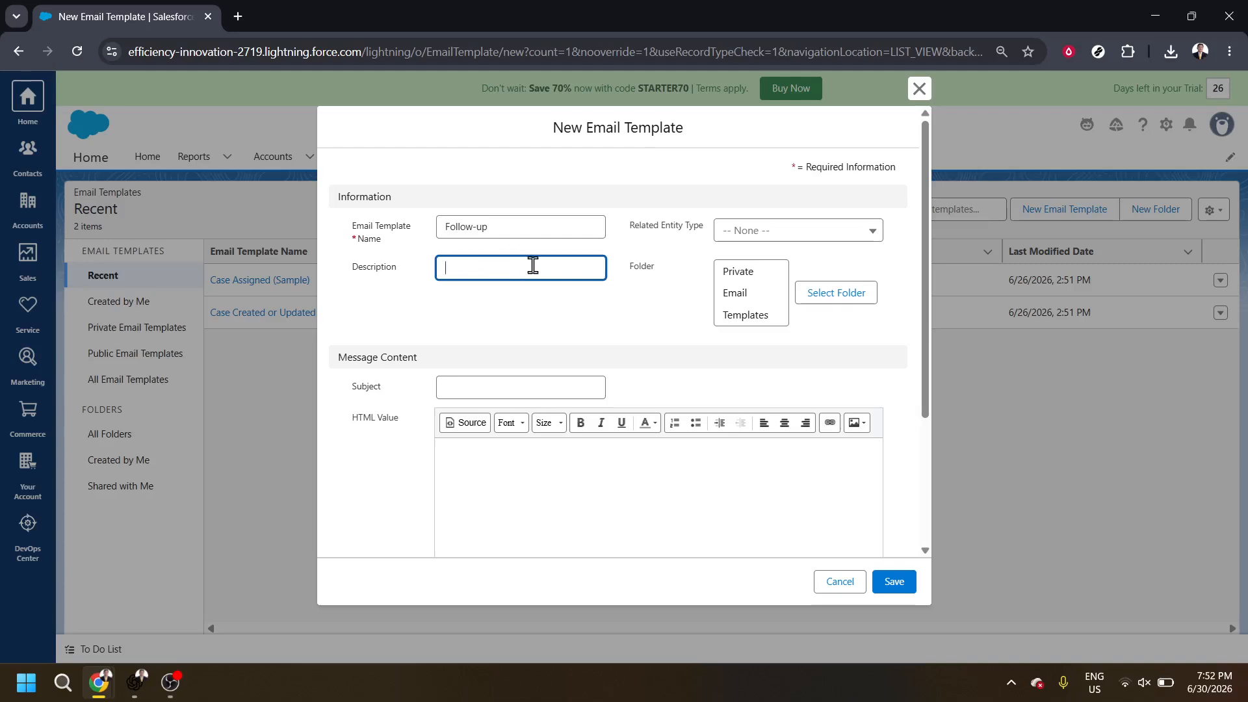
type("Use ")
type("this ")
type("for in")
type("iti")
key("BackSpace")
key("BackSpace")
key("BackSpace")
type("follow u")
type("s")
- Set the template's related entity type to Case
left_click(871, 239)
left_click(872, 242)
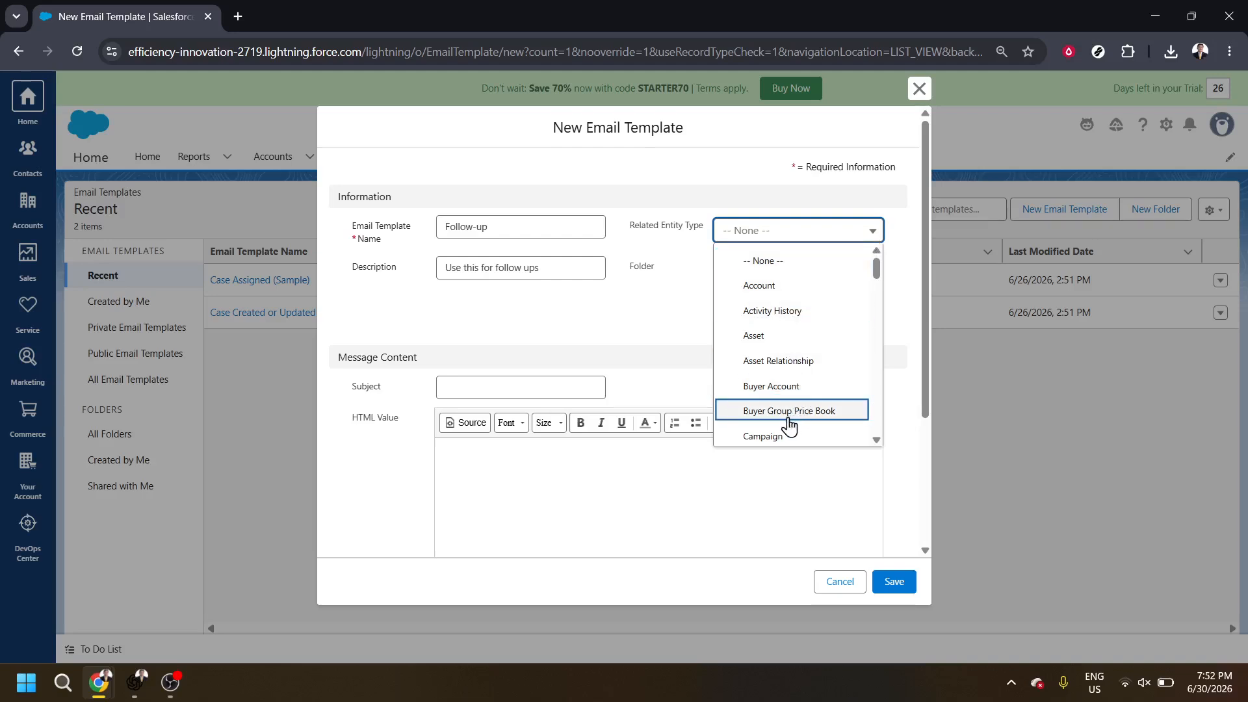
scroll(788, 426, "down", 1)
scroll(789, 426, "up", 2)
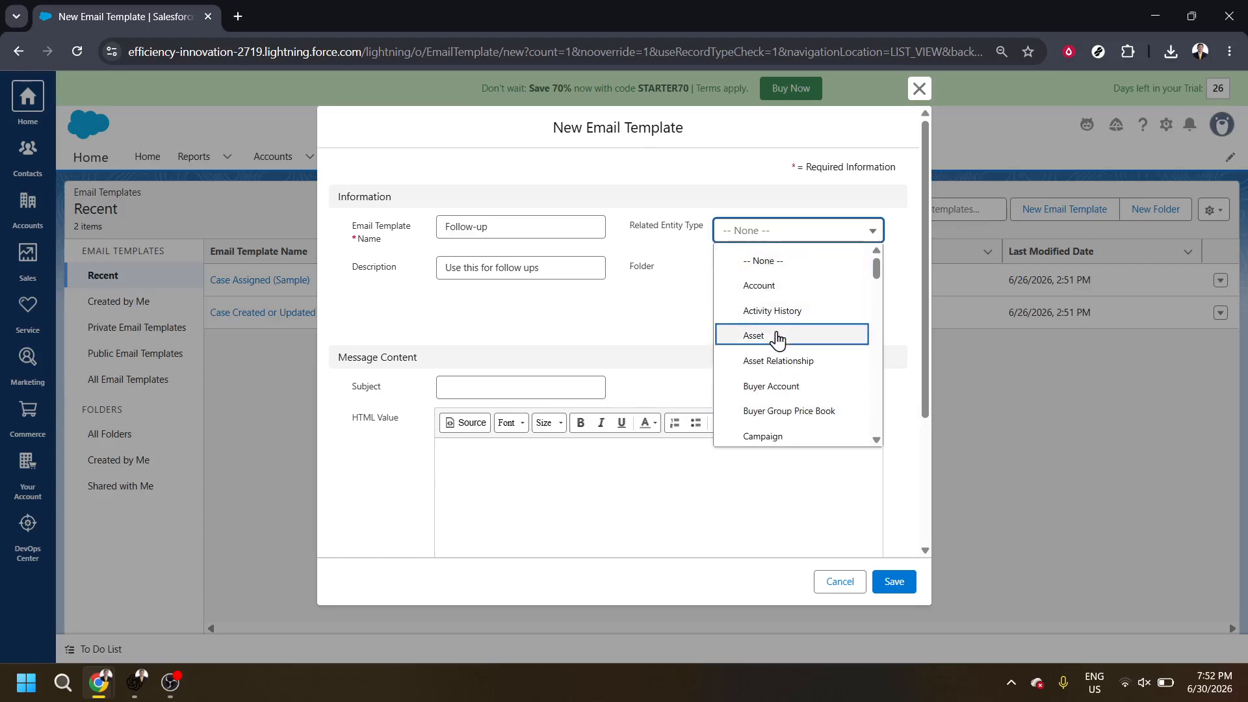
scroll(809, 394, "down", 5)
scroll(815, 394, "down", 5)
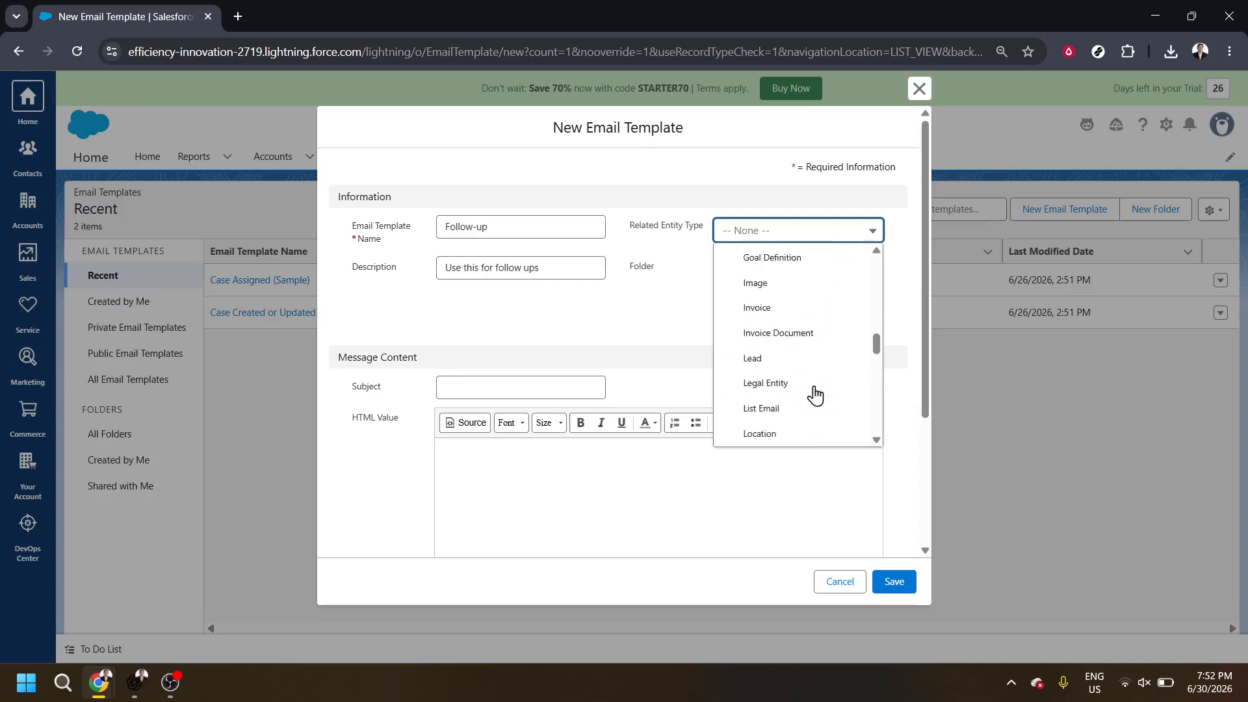
scroll(815, 394, "up", 4)
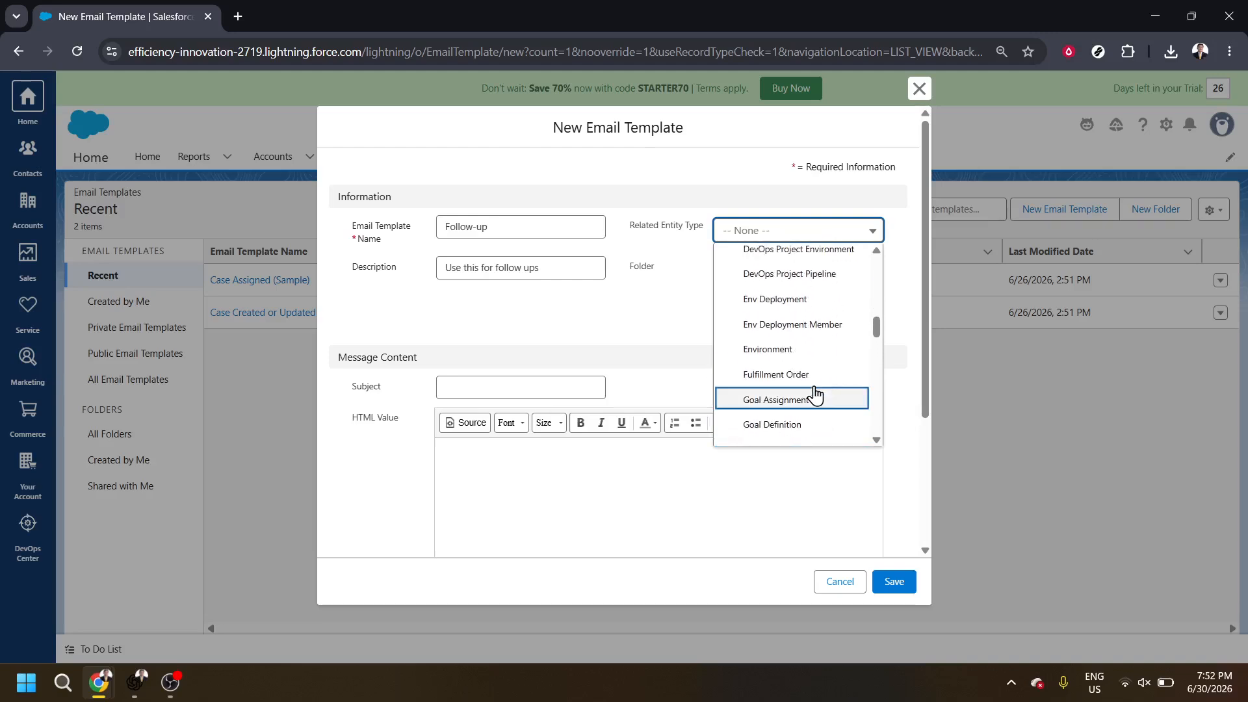
scroll(815, 395, "down", 1)
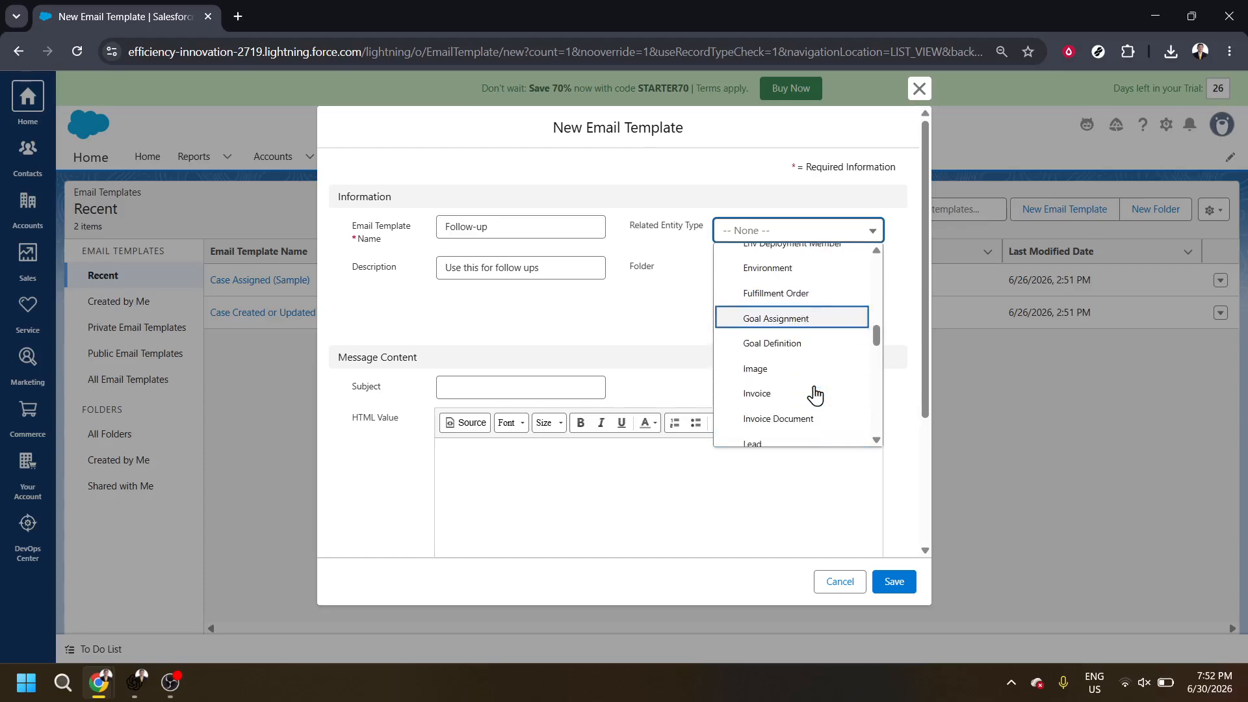
scroll(815, 395, "up", 5)
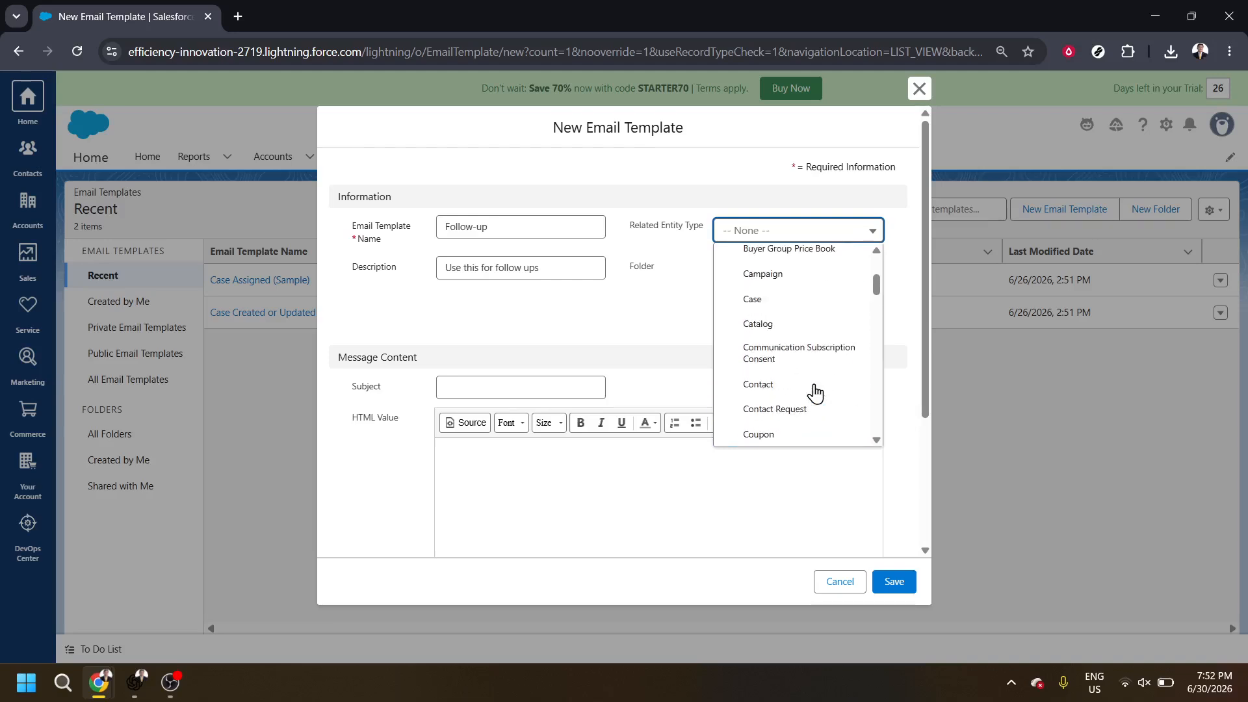
left_click(787, 300)
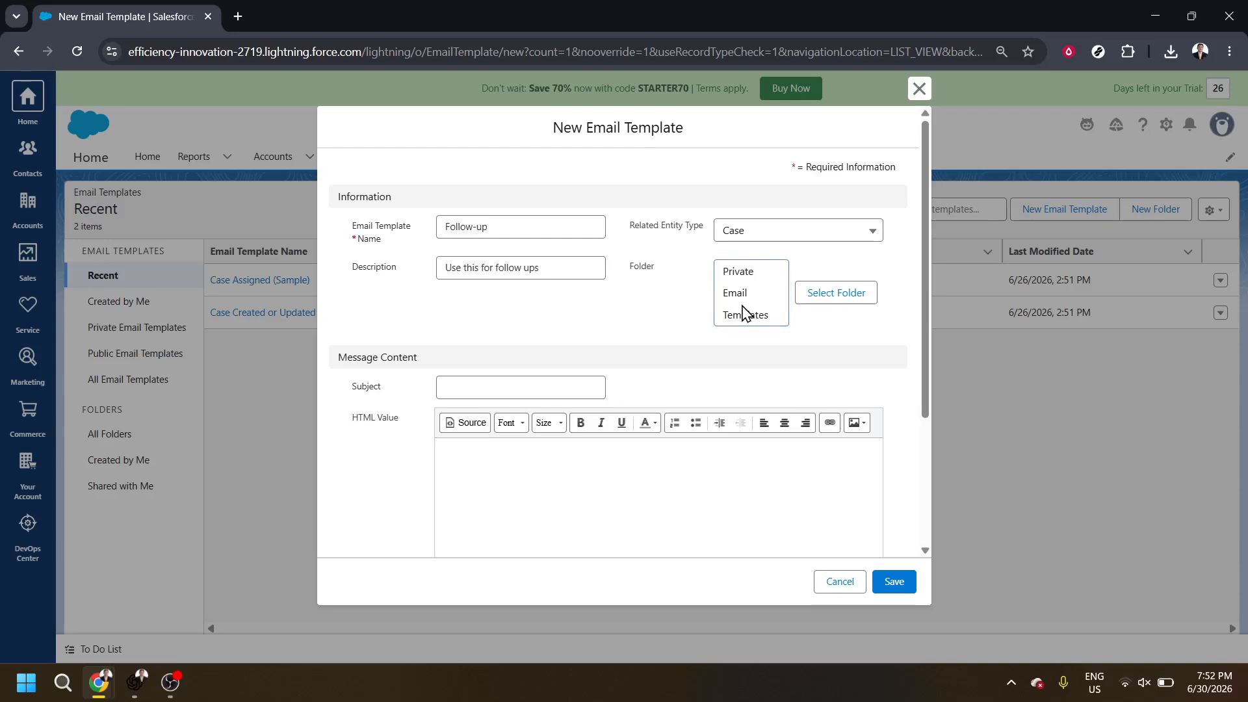
- Store the template in the "Email Templates from Salesforce" folder, found among the folders created by the current account
left_click(824, 298)
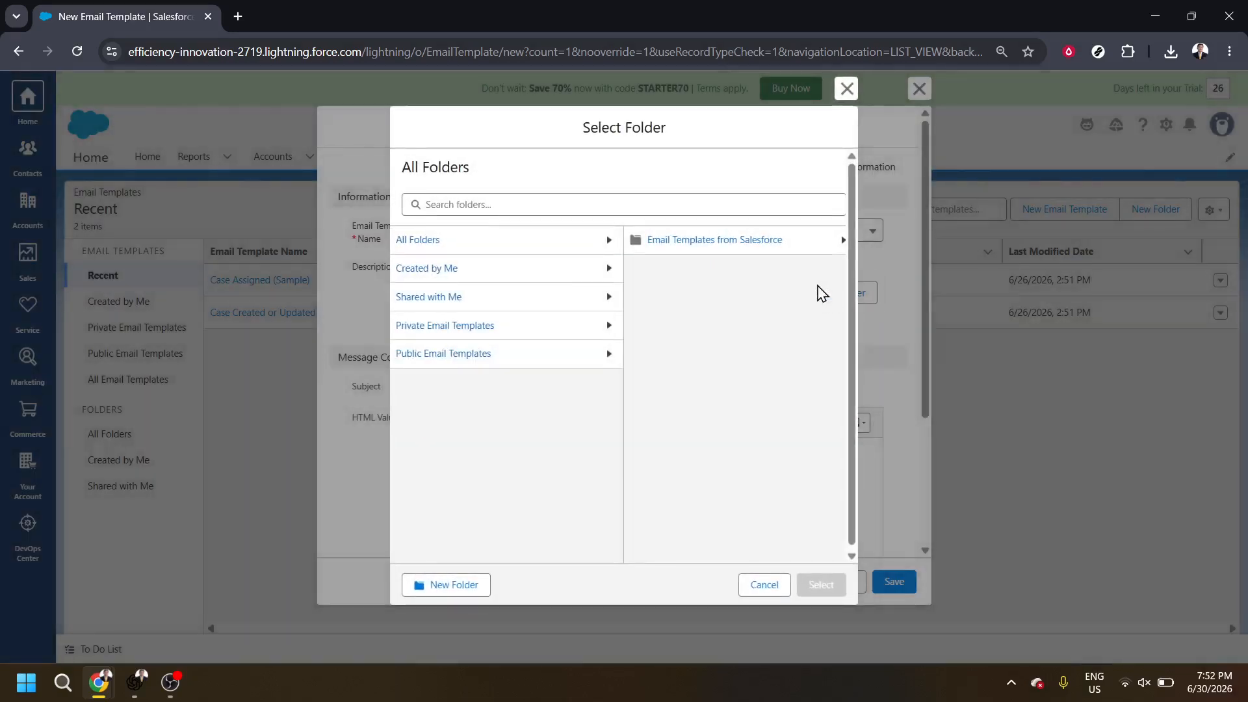
left_click(434, 275)
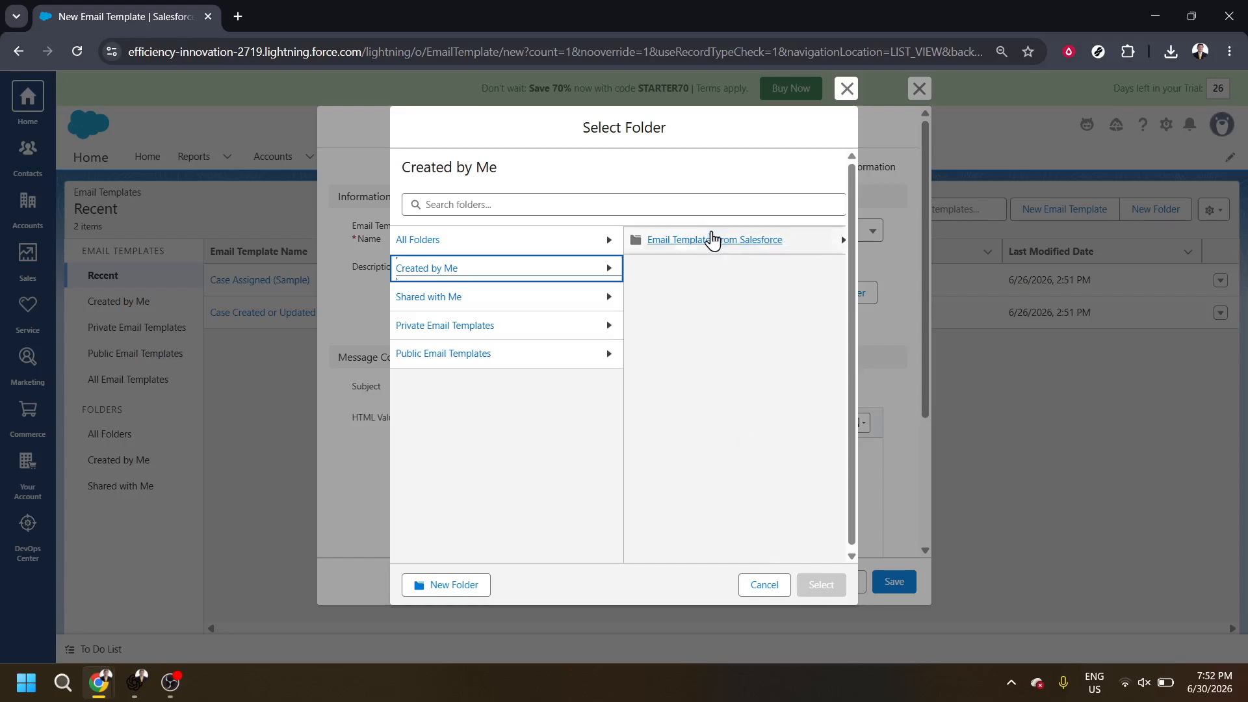
left_click(713, 239)
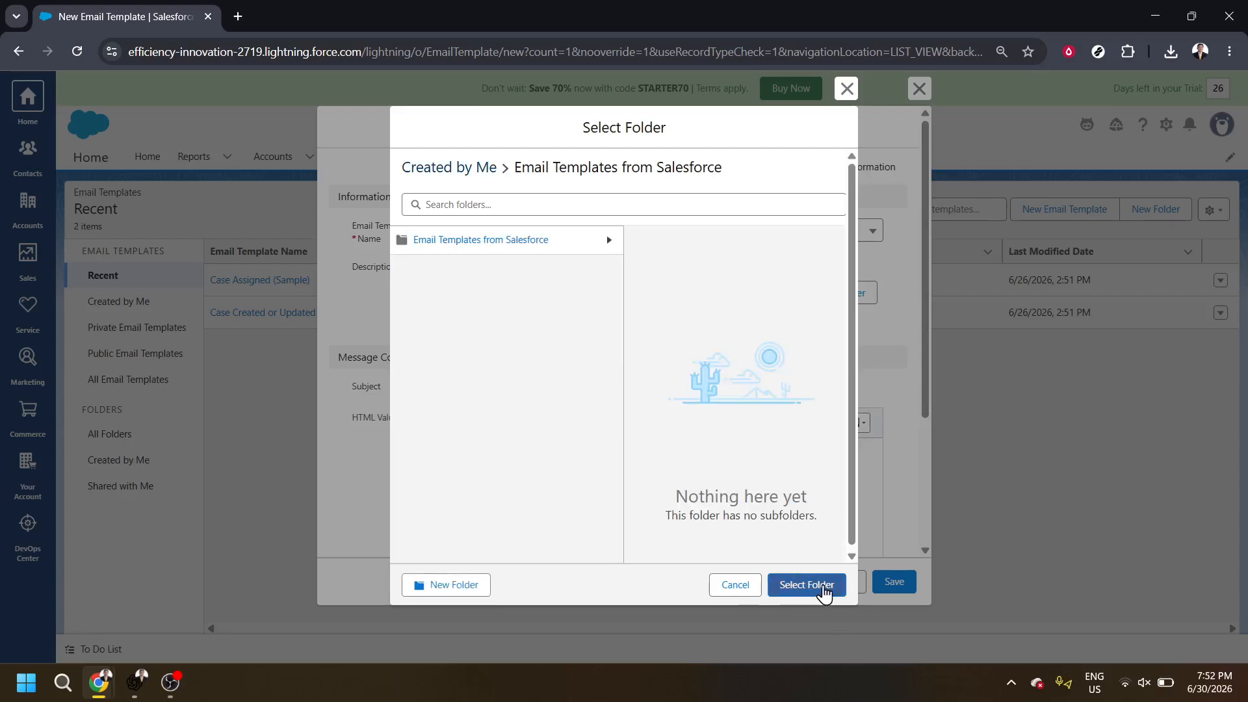
left_click(807, 585)
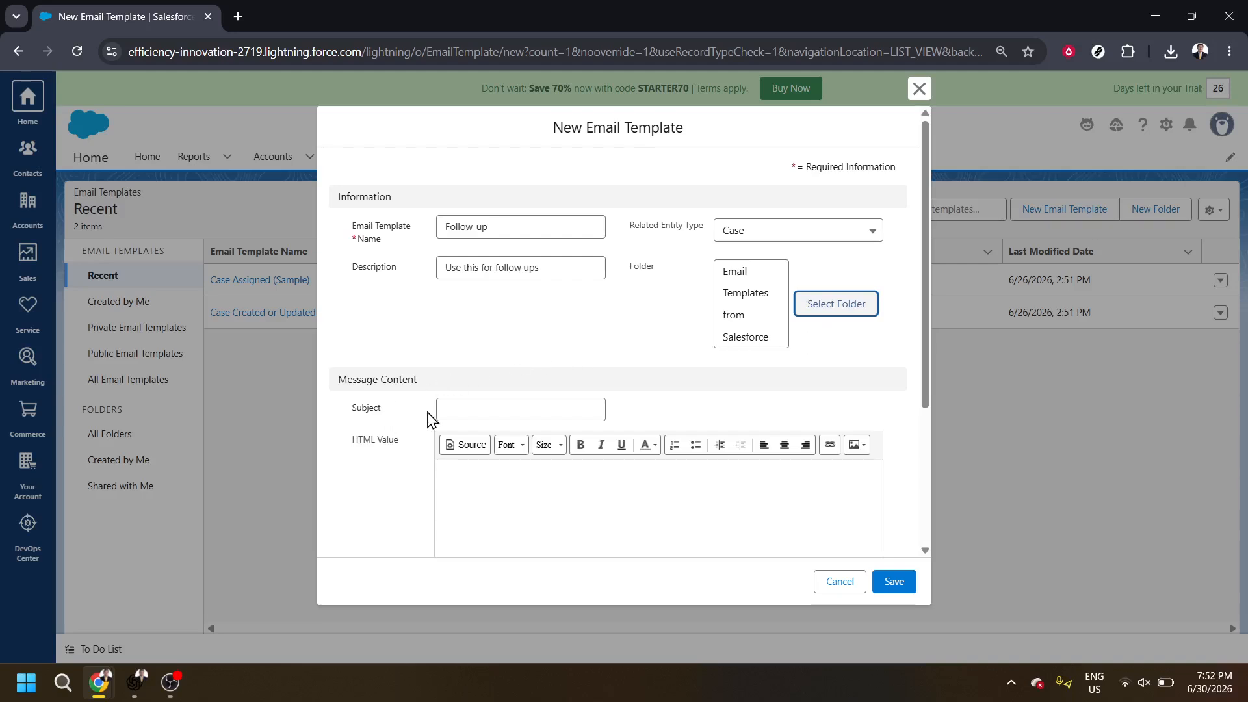
- Enter "Follow up" as the email template's subject
scroll(429, 419, "down", 1)
left_click(506, 335)
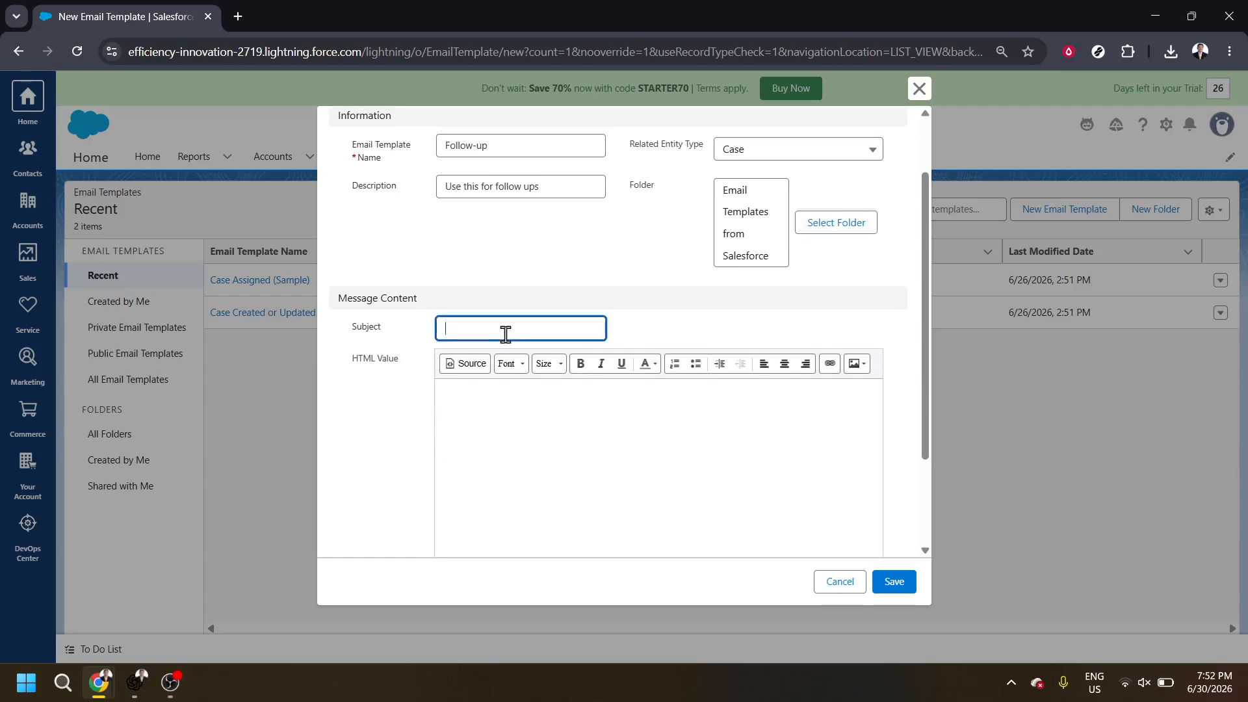
type("Follow ups")
key("BackSpace")
- Paste the copied HTML email code into the HTML Value body and review its greeting, message and footer
left_click(524, 438)
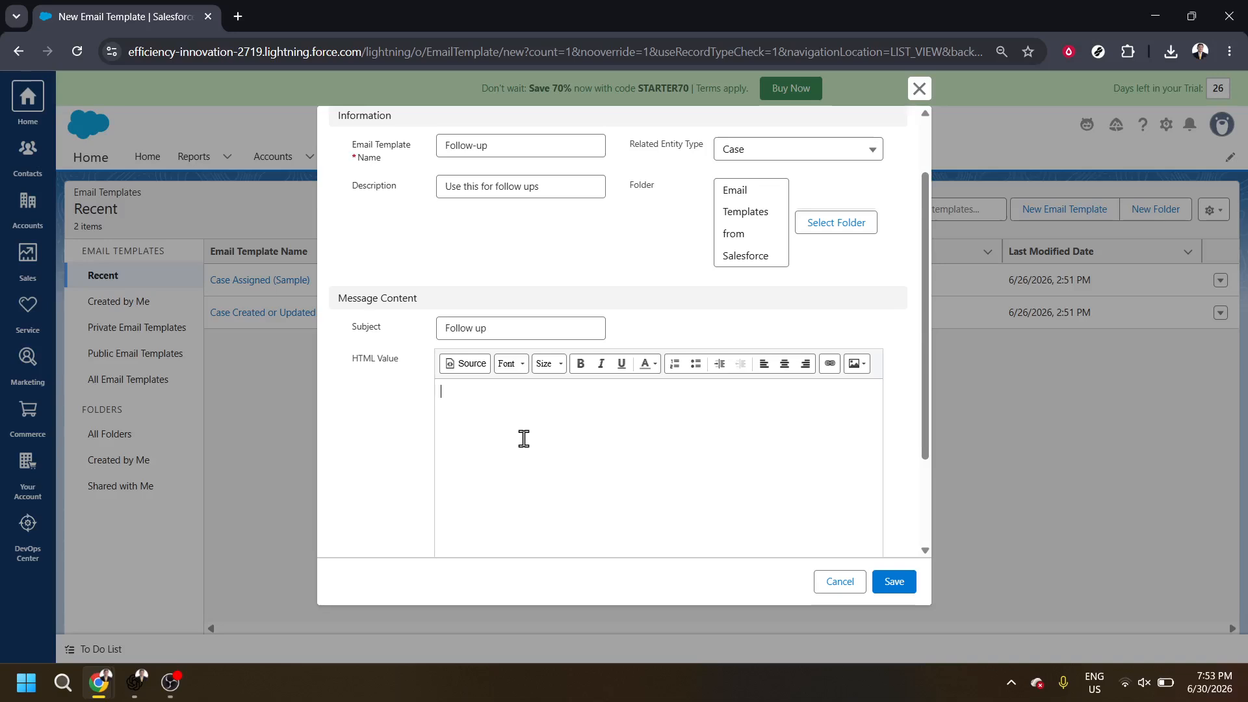
key("ctrl+v")
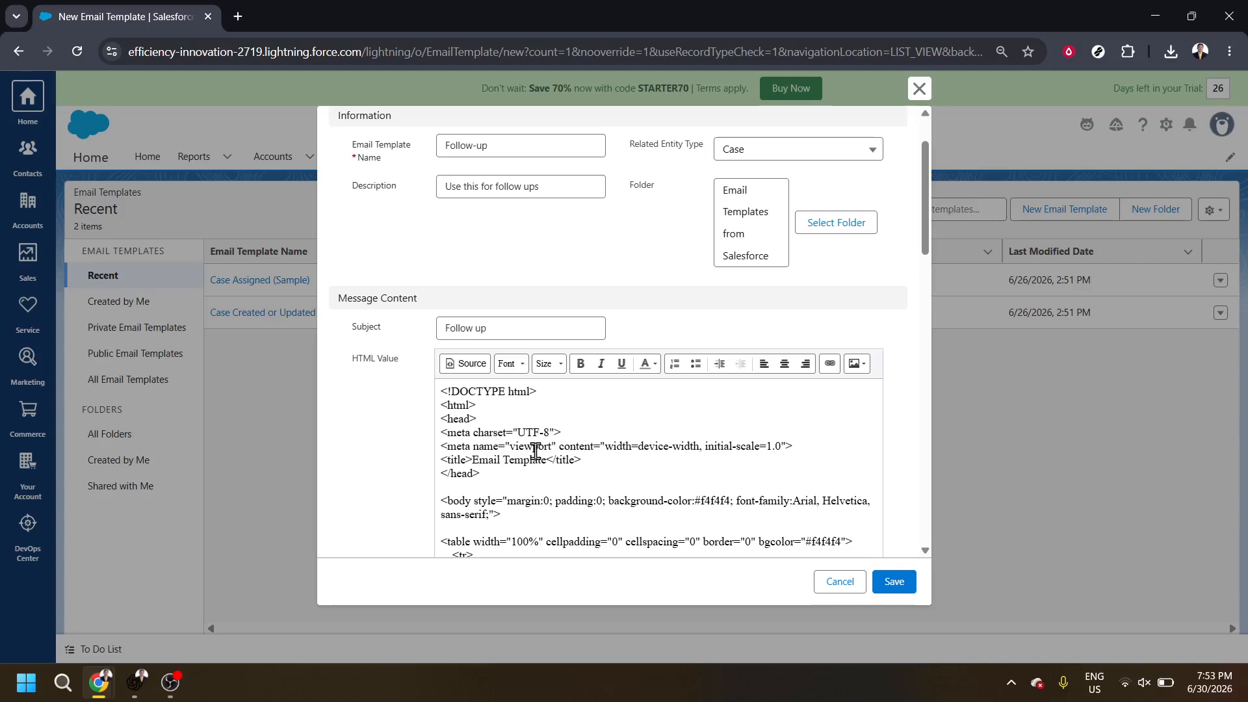
scroll(535, 450, "down", 5)
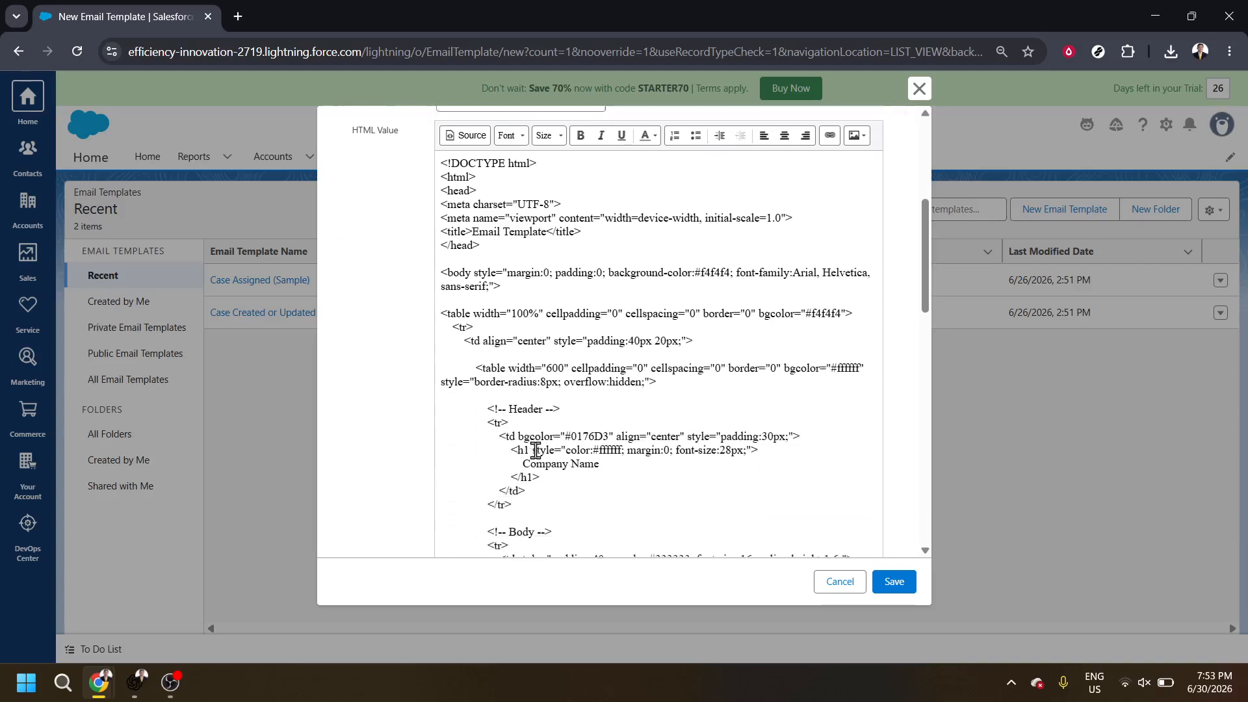
scroll(535, 451, "down", 4)
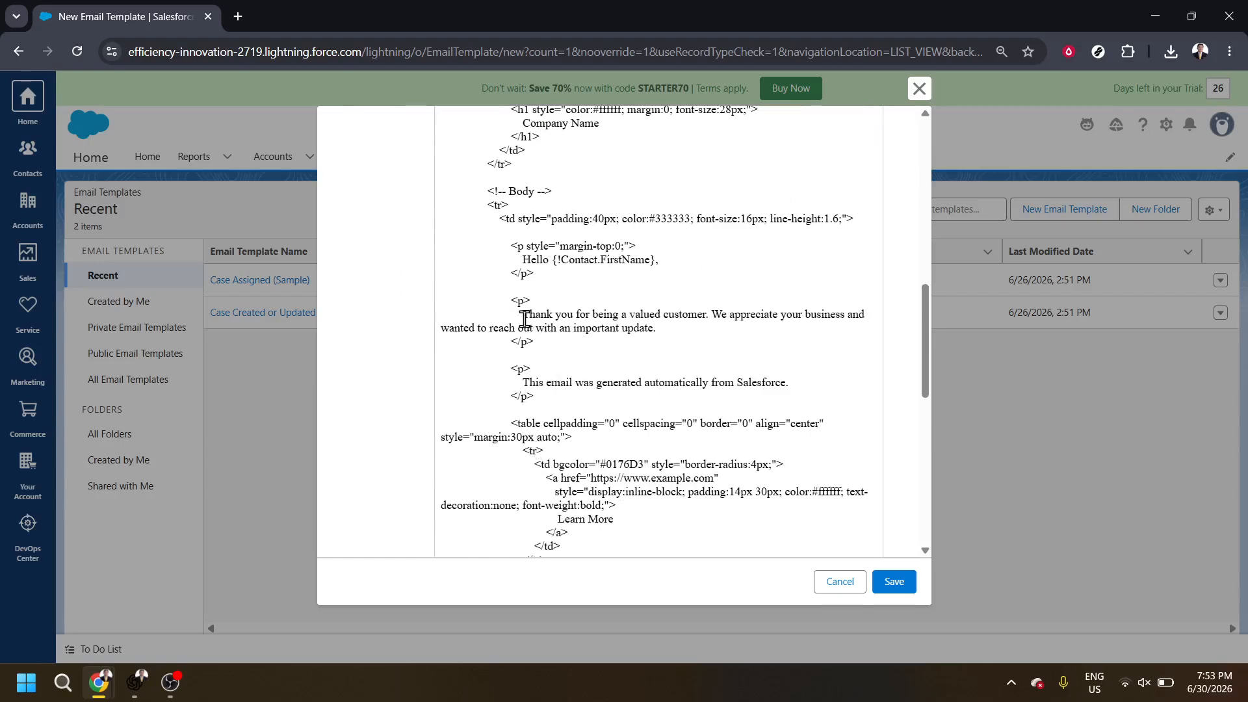
left_click_drag(524, 319, 683, 328)
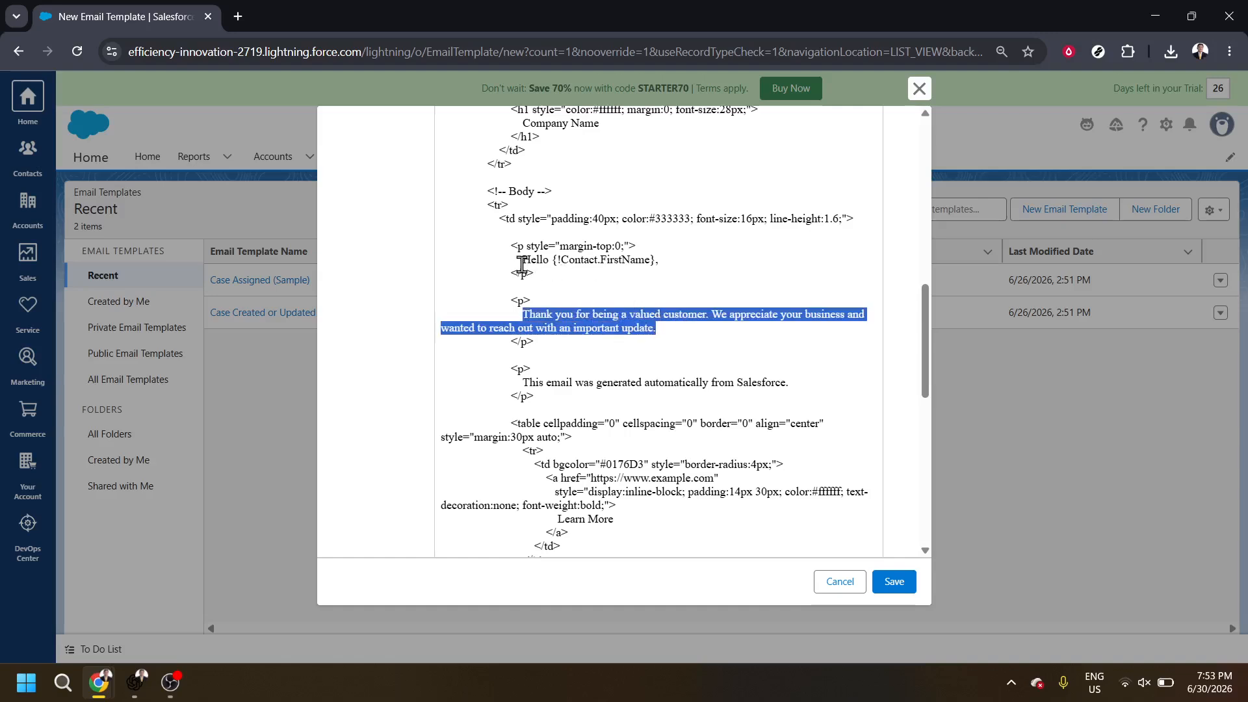
left_click_drag(523, 260, 551, 264)
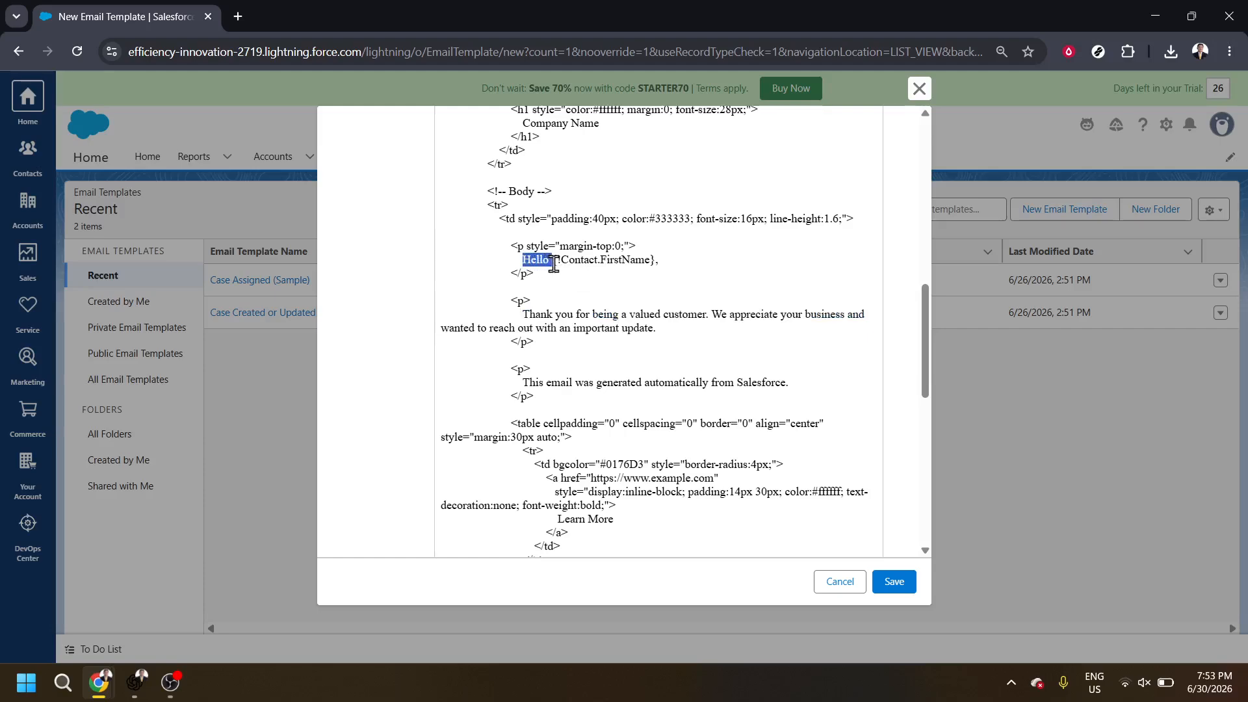
scroll(620, 425, "down", 3)
scroll(619, 424, "down", 3)
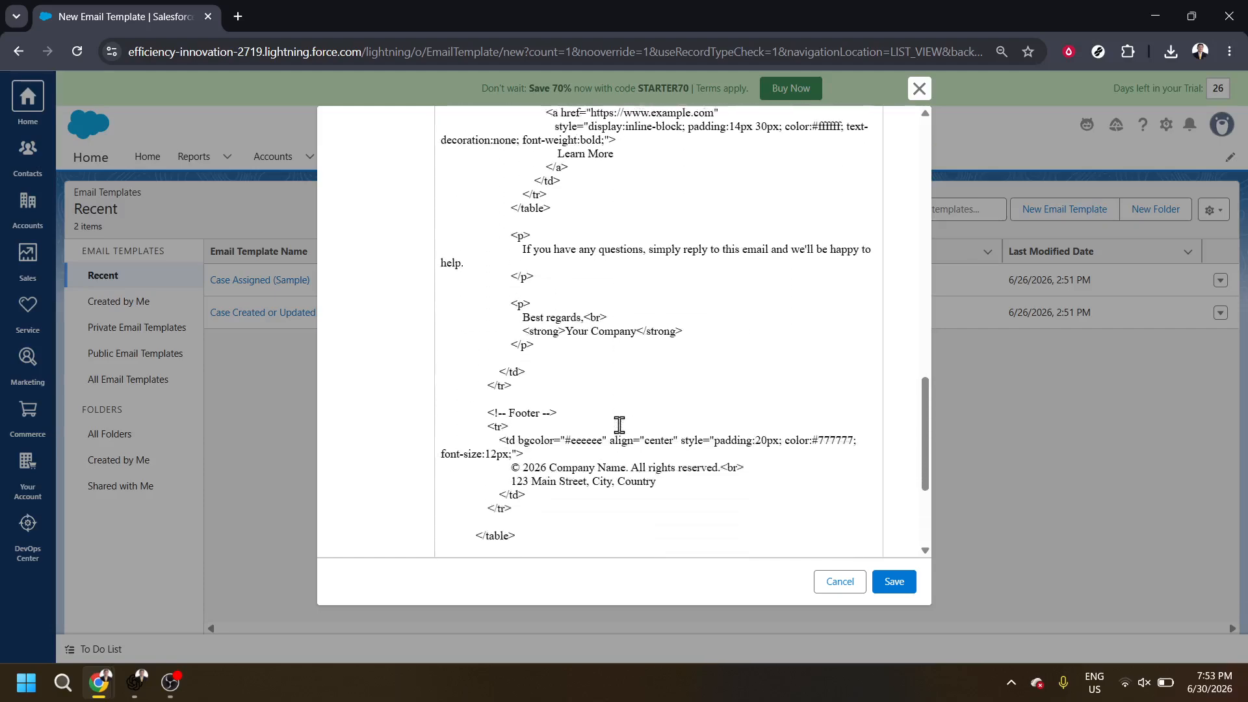
scroll(619, 424, "down", 1)
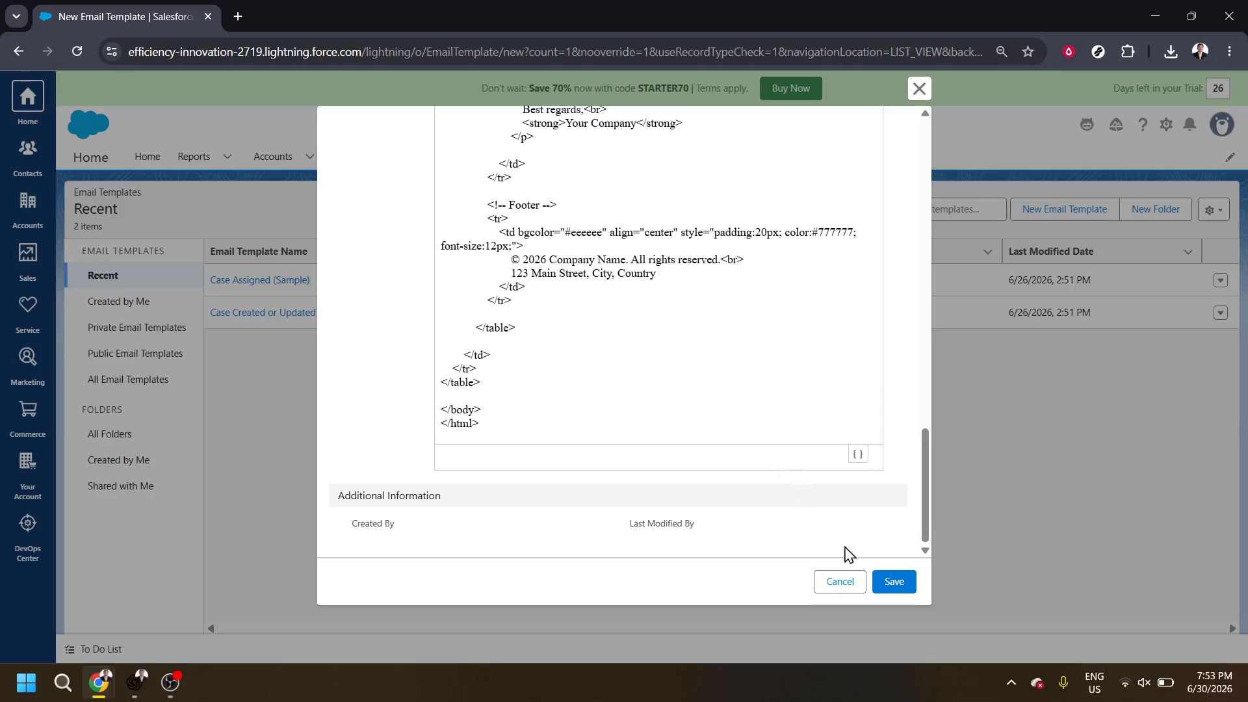
- Try to save the email template and examine the form for validation errors, especially beneath the HTML body
left_click(896, 587)
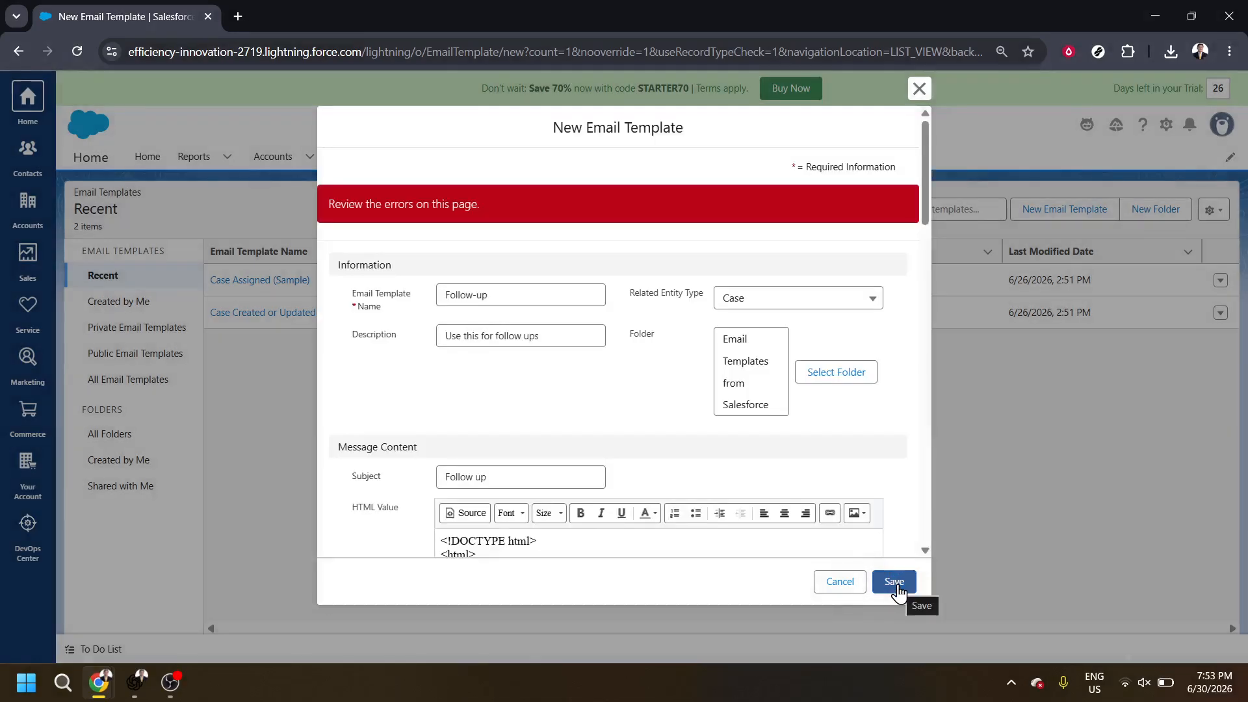
scroll(593, 387, "down", 5)
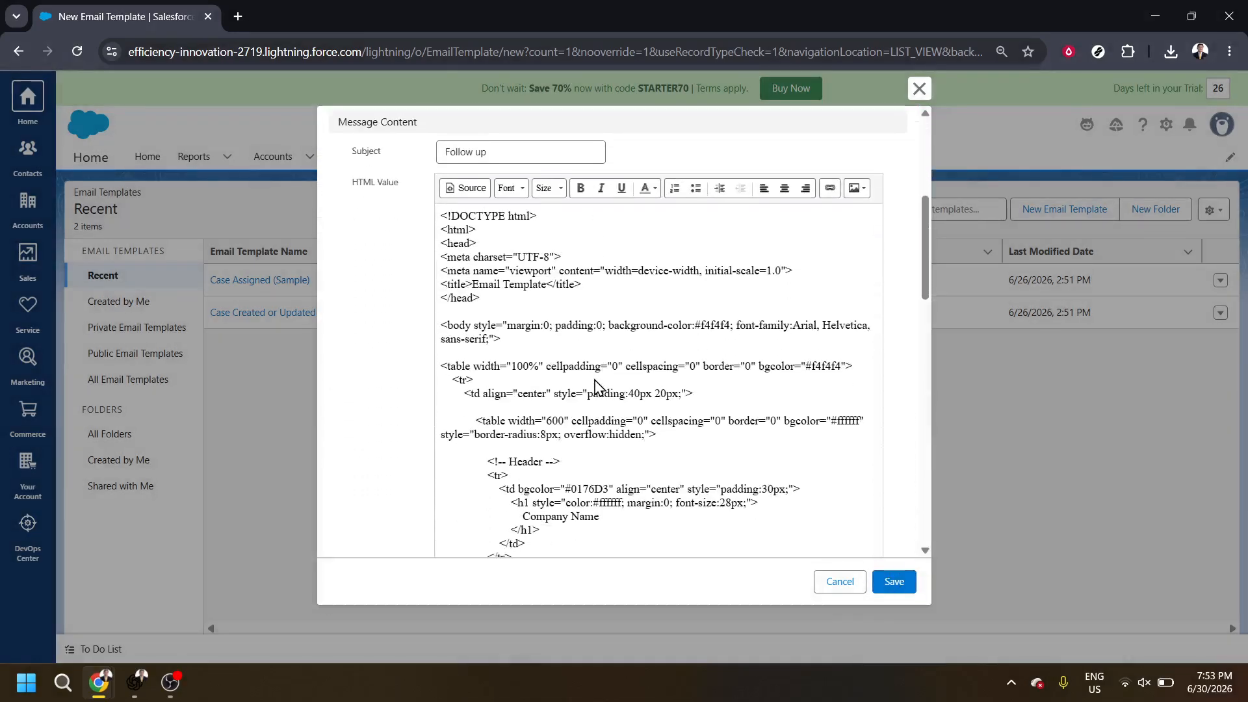
scroll(594, 384, "up", 5)
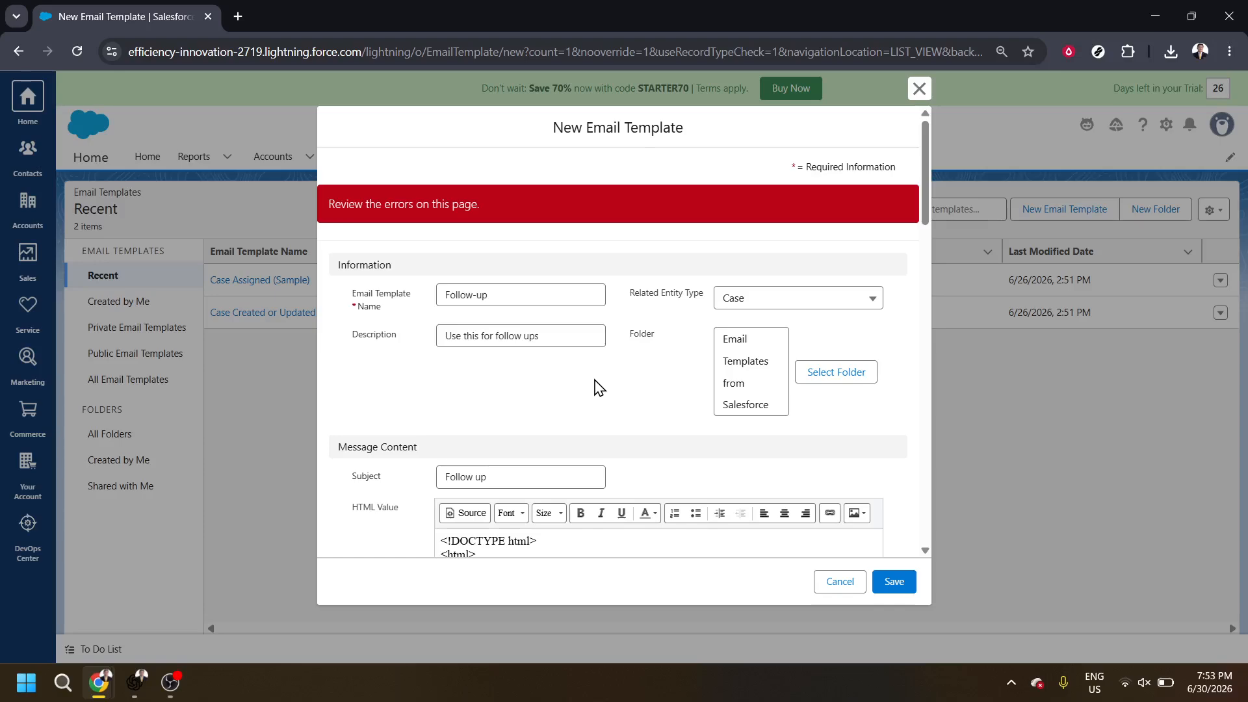
scroll(599, 388, "down", 6)
scroll(598, 387, "down", 10)
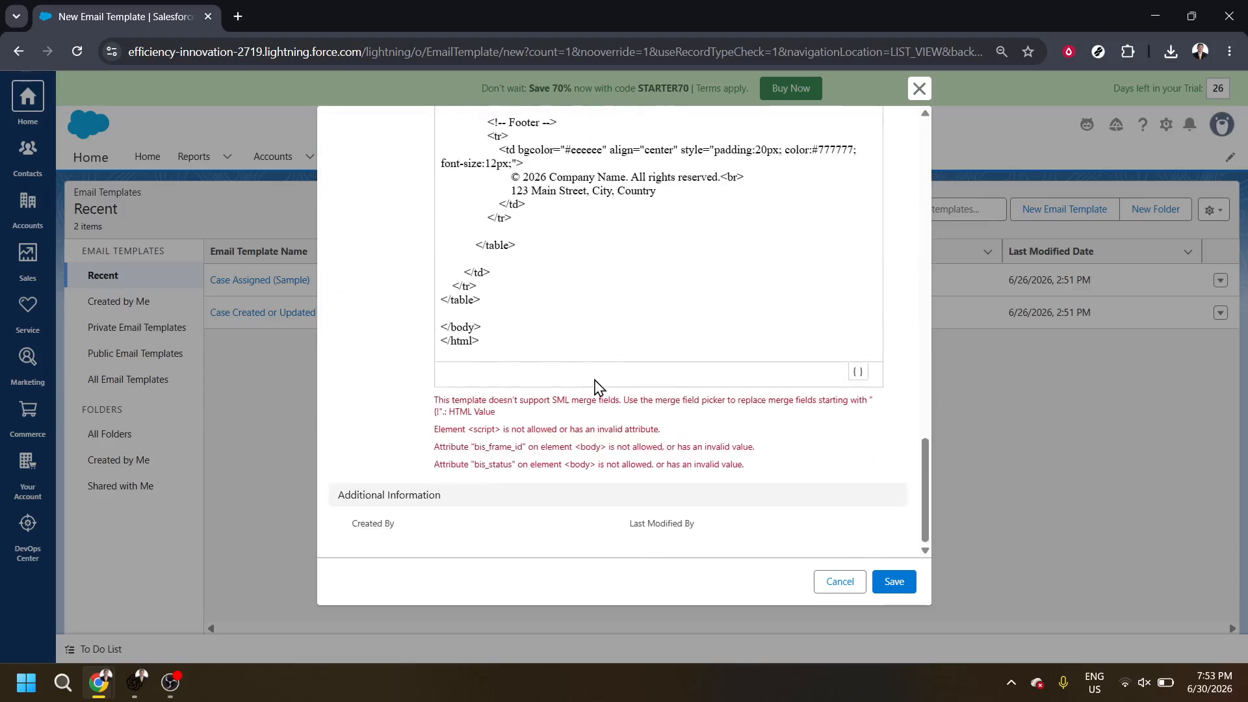
scroll(598, 387, "up", 7)
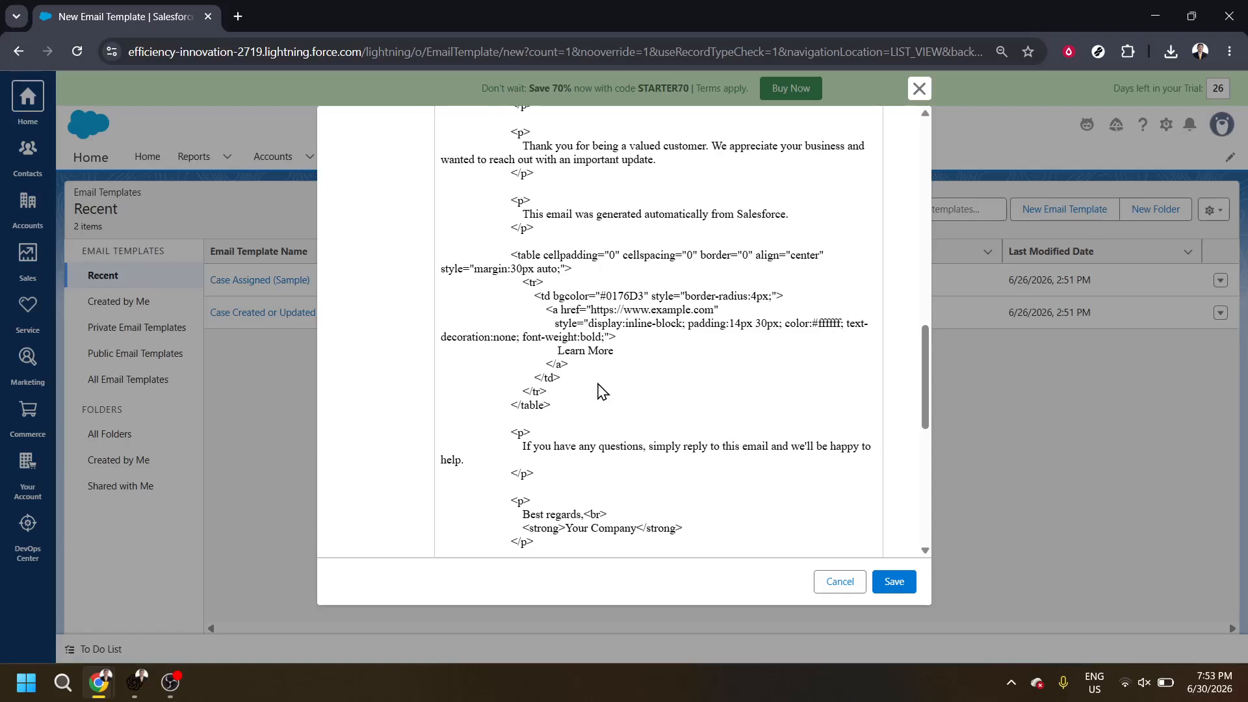